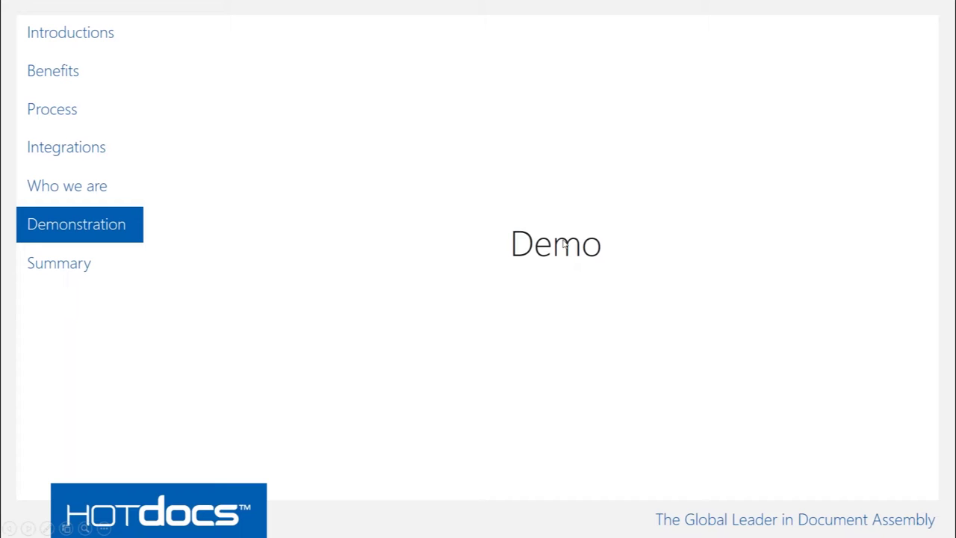
Exit the slideshow and zoom the HotDocs Hub Work items page in two levels
click(570, 214)
key(Left)
key(Escape)
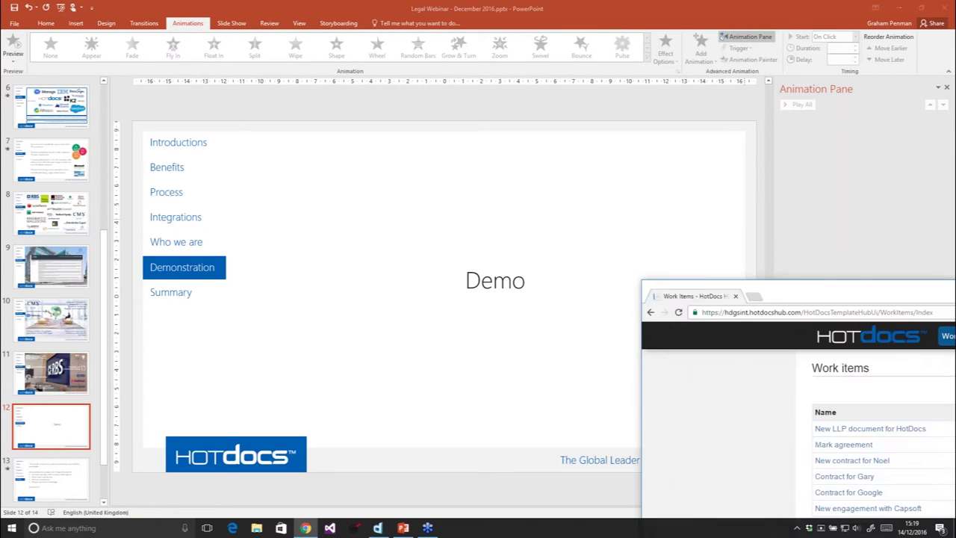
key(ctrl+plus)
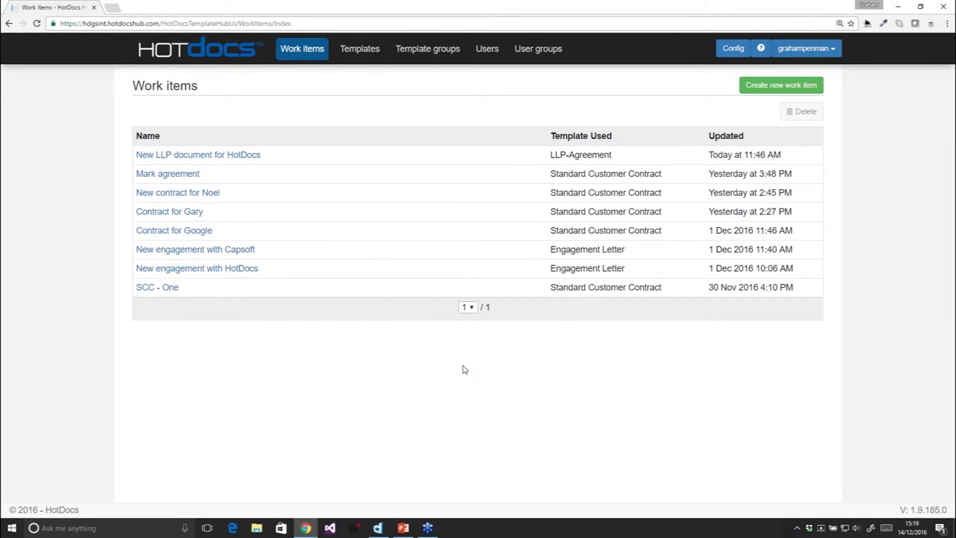
key(ctrl+plus)
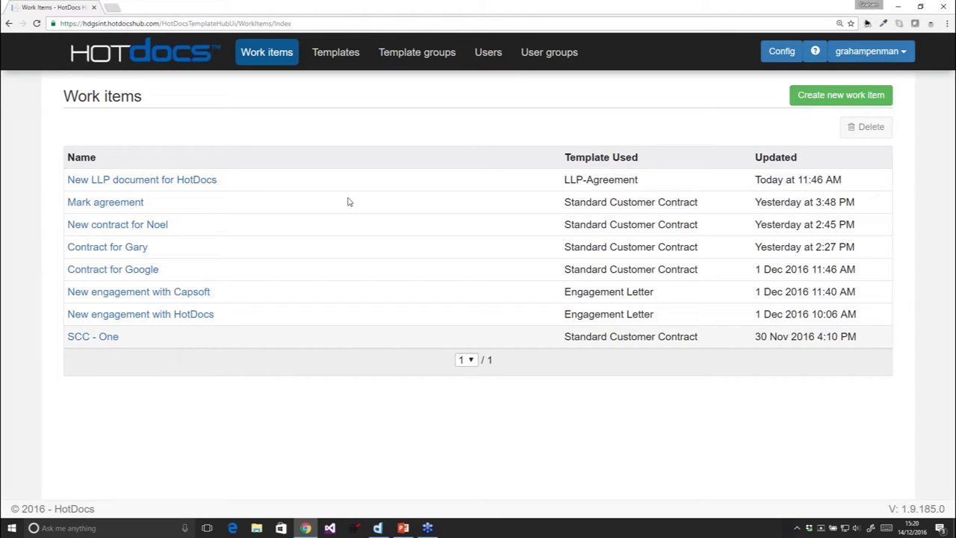
Create a work item named 'New contract for Capsoft' from the Standard Customer Contract template
click(838, 104)
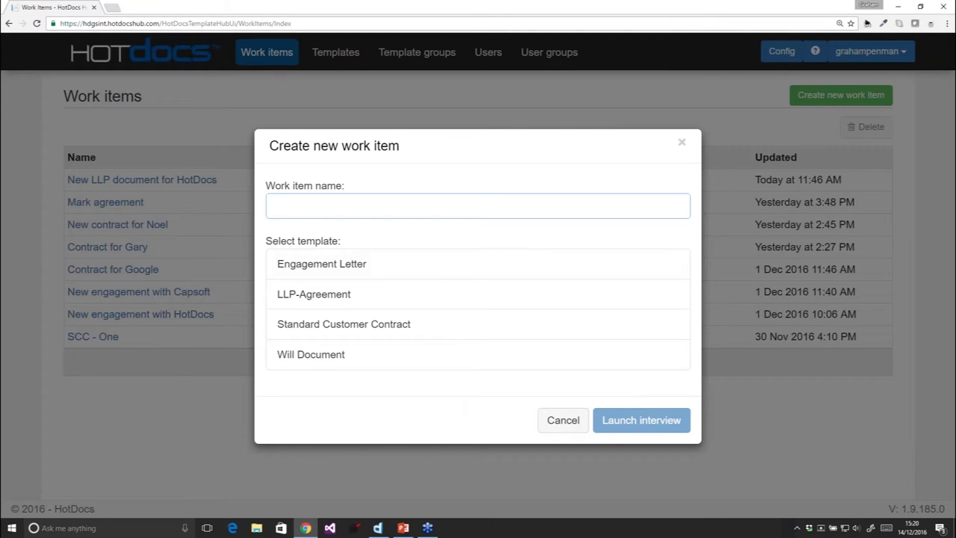
click(302, 208)
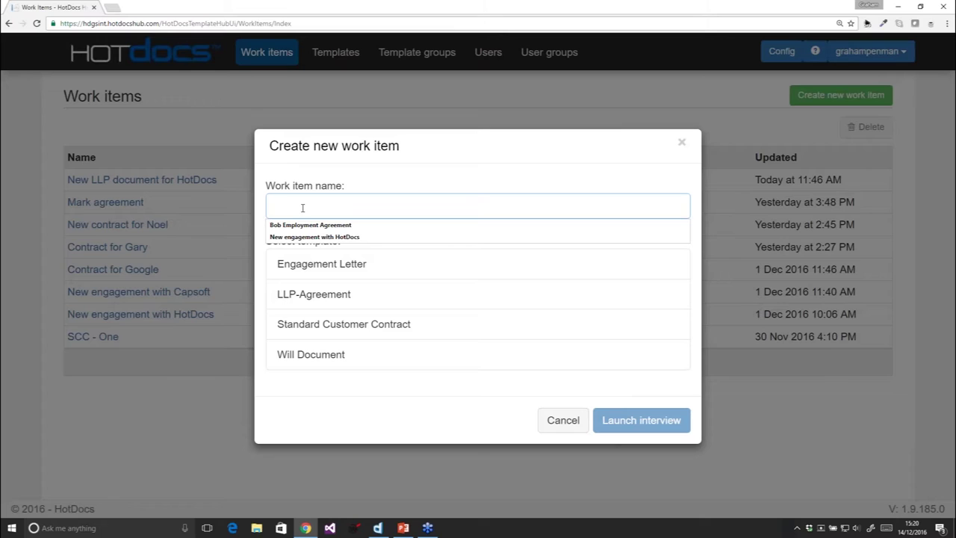
text(N)
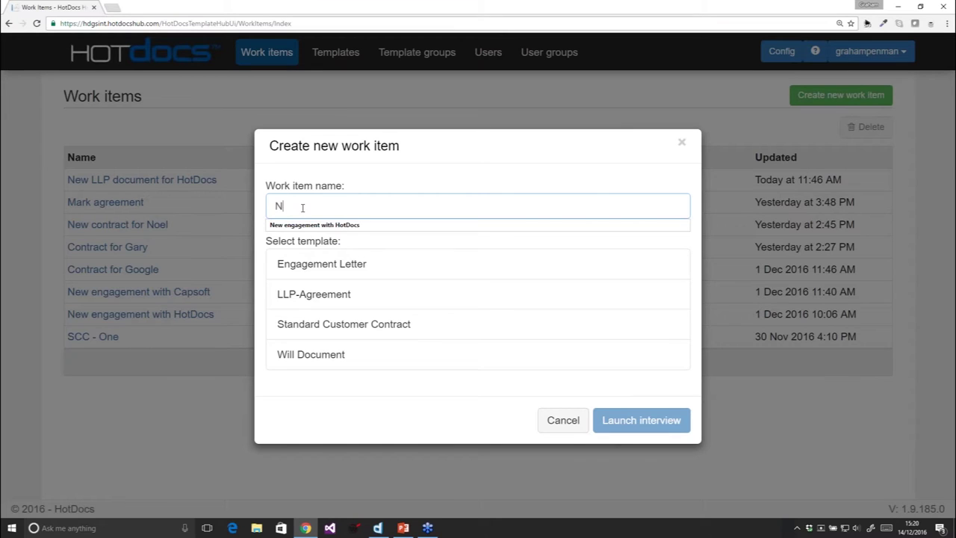
text(ew contrac)
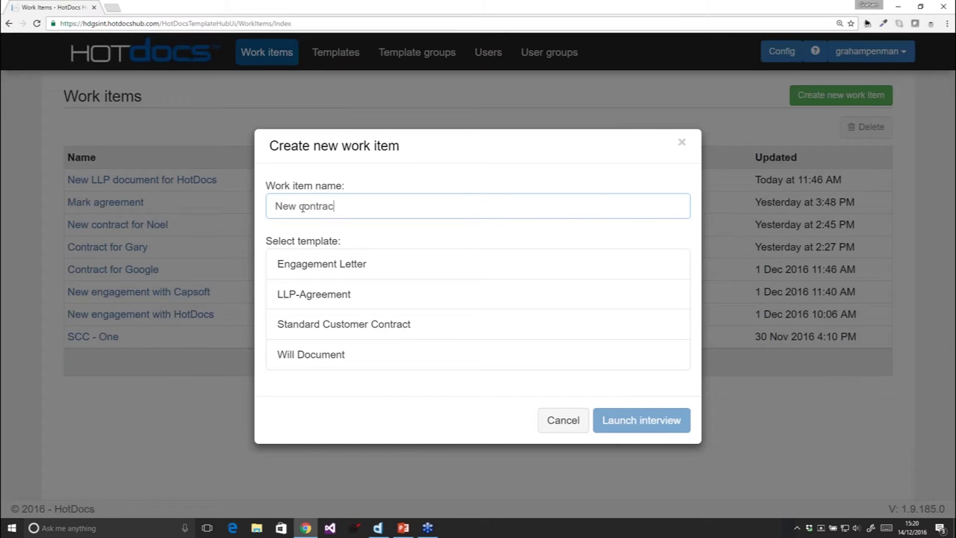
text(t for Capsoft)
click(363, 331)
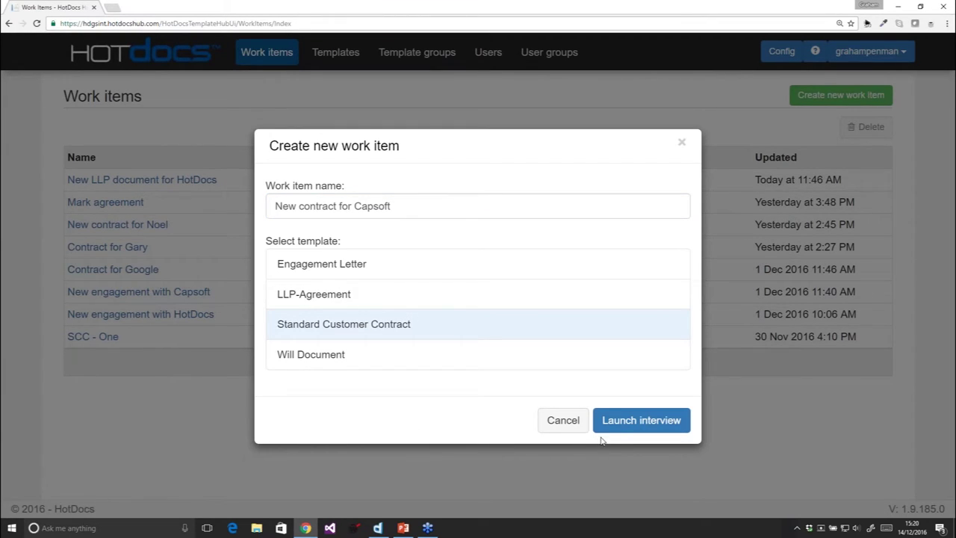
Launch the interview, widen the outline pane, and enter the responsible person's name
click(626, 429)
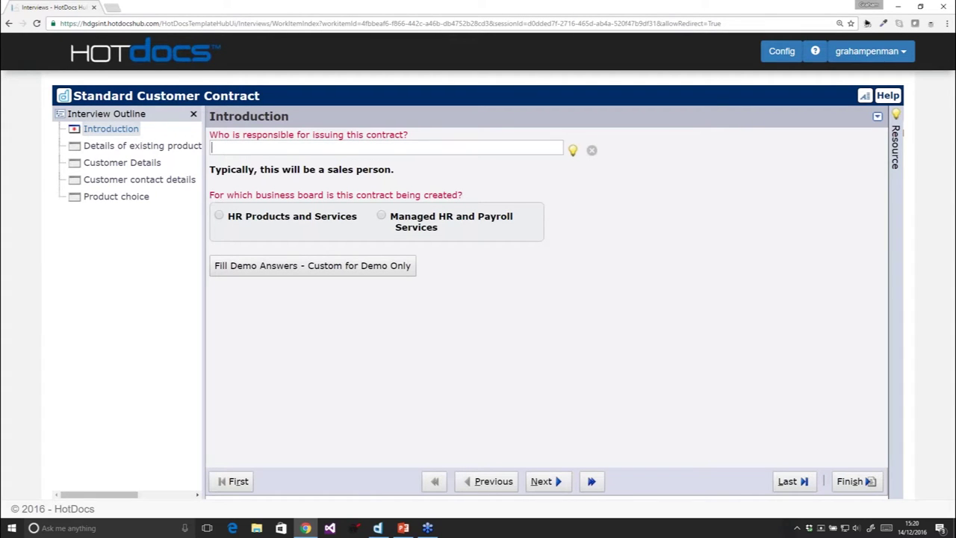
drag(201, 195, 219, 196)
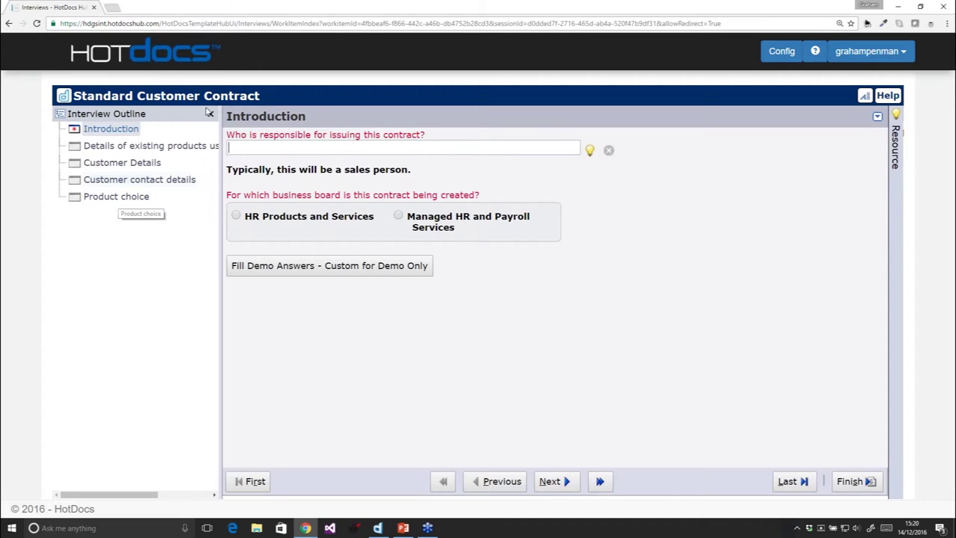
click(274, 151)
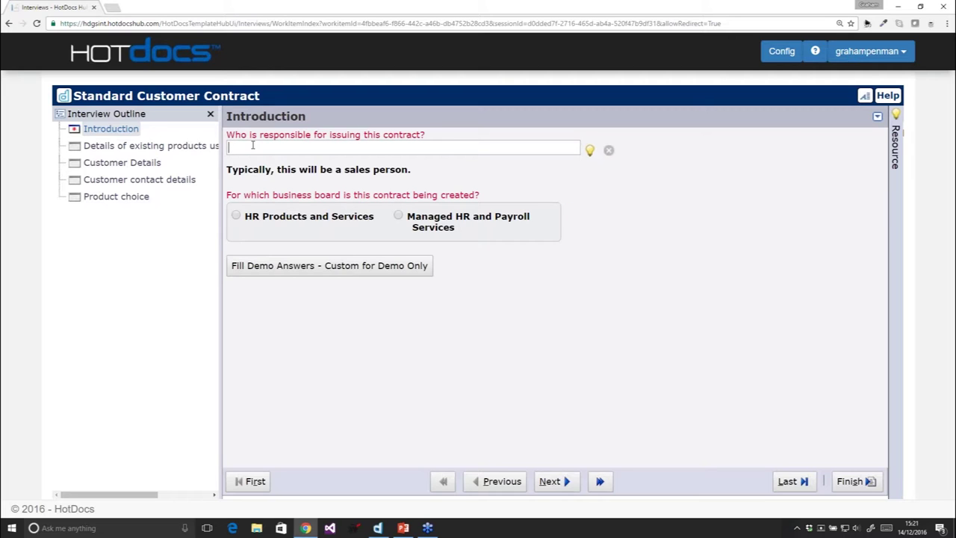
key(Tab)
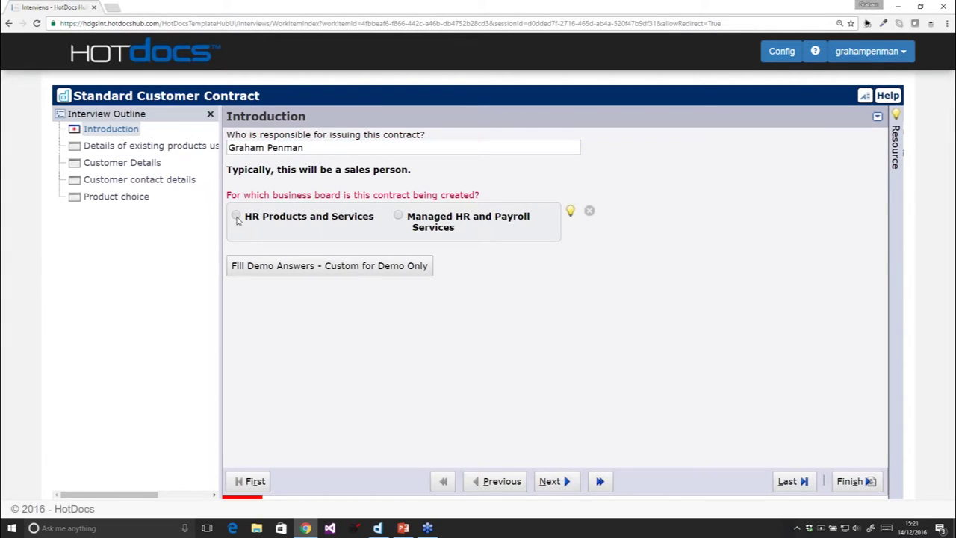
Choose HR Products and Services as business board, view its help, then go to Details of existing products
click(236, 216)
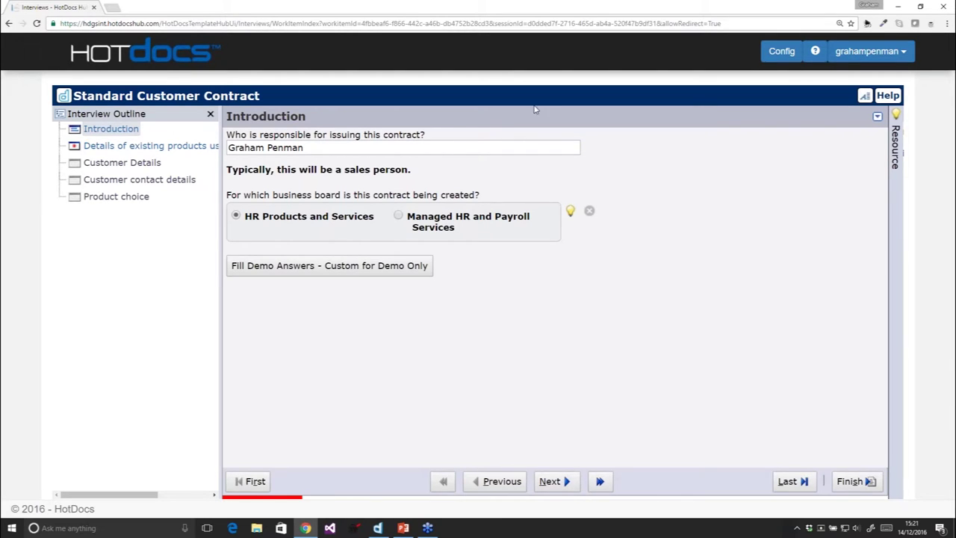
click(897, 210)
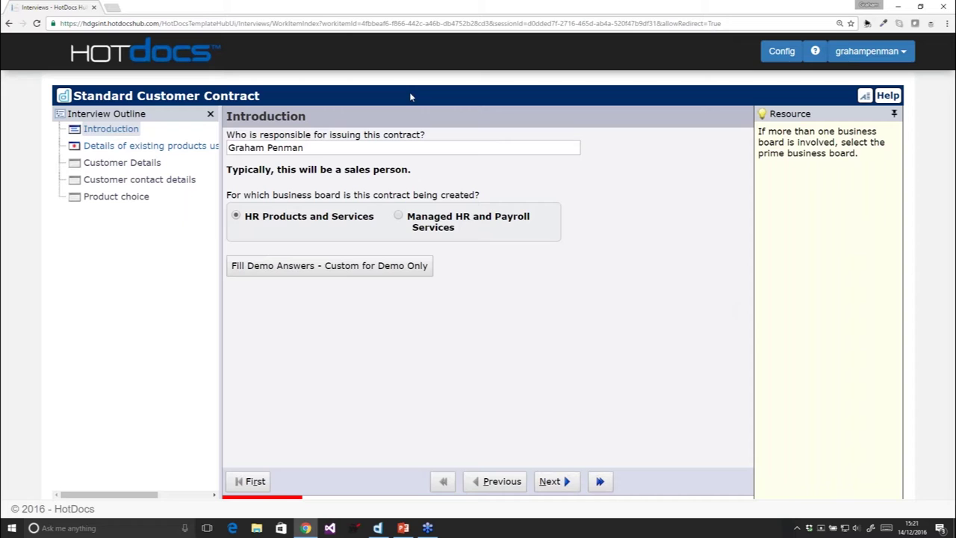
click(190, 148)
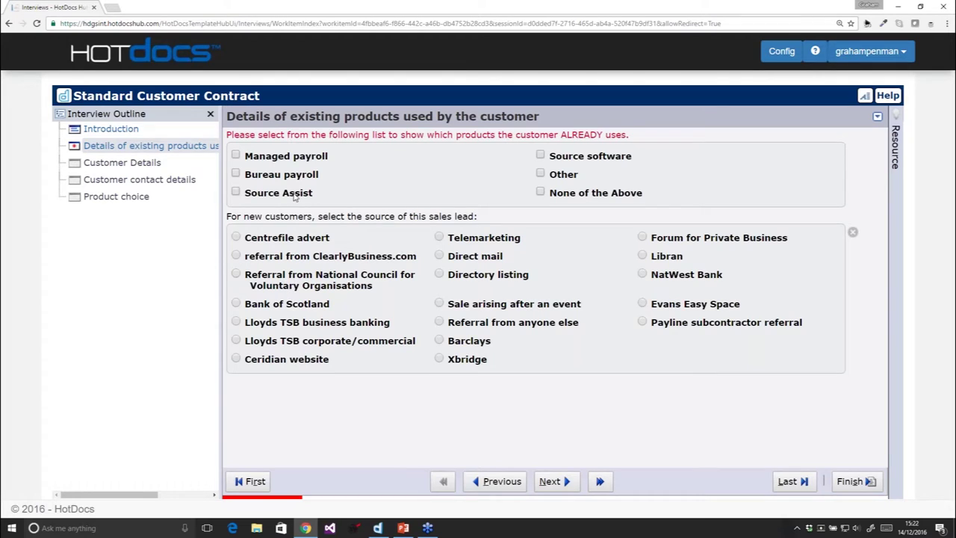
Mark Managed payroll as an existing product and answer No to the customer name change
click(236, 156)
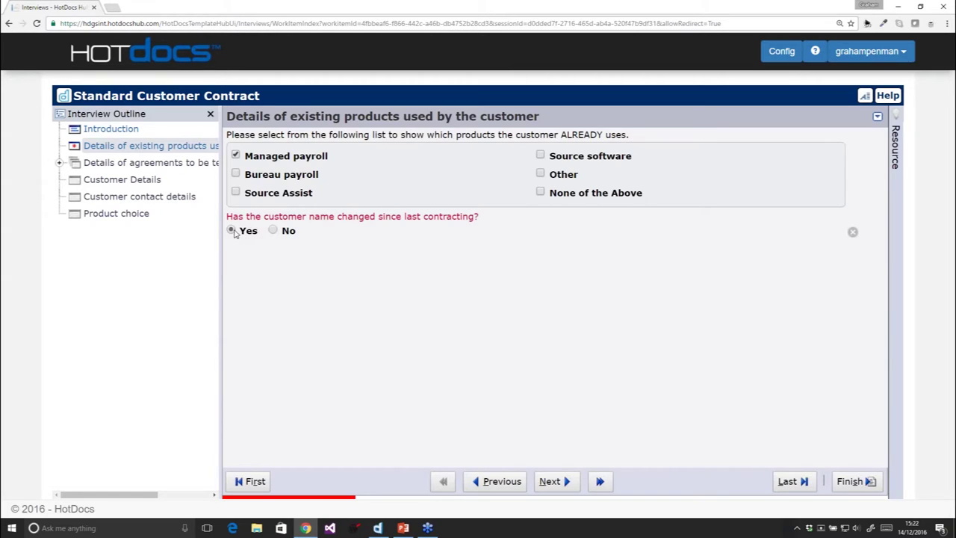
click(232, 231)
click(273, 231)
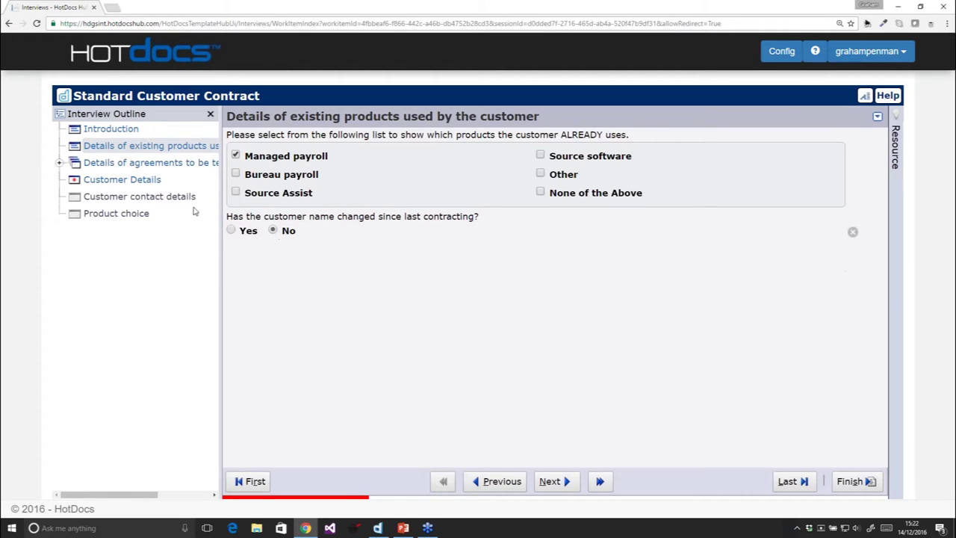
click(153, 166)
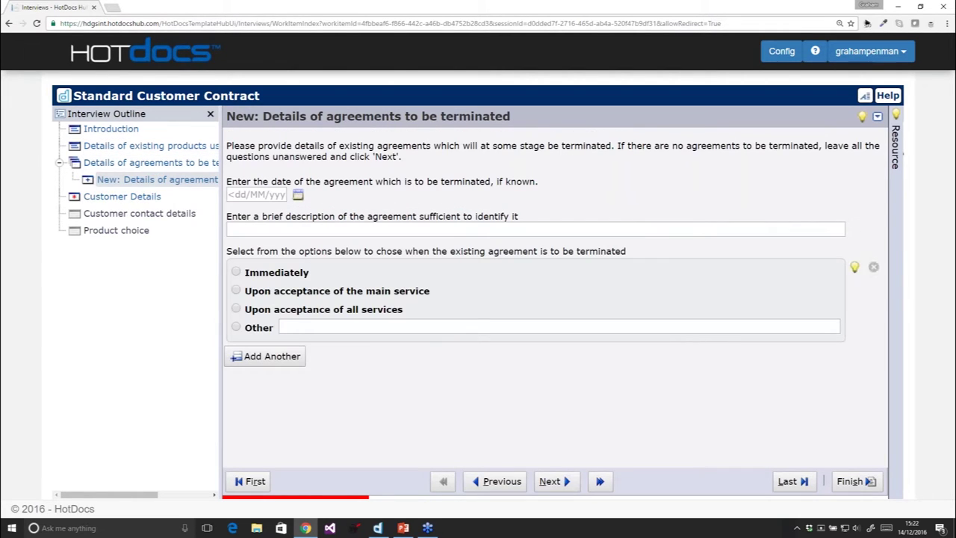
Enter the first agreement to terminate: 14/12/2016, 'Description', ending Immediately
click(273, 196)
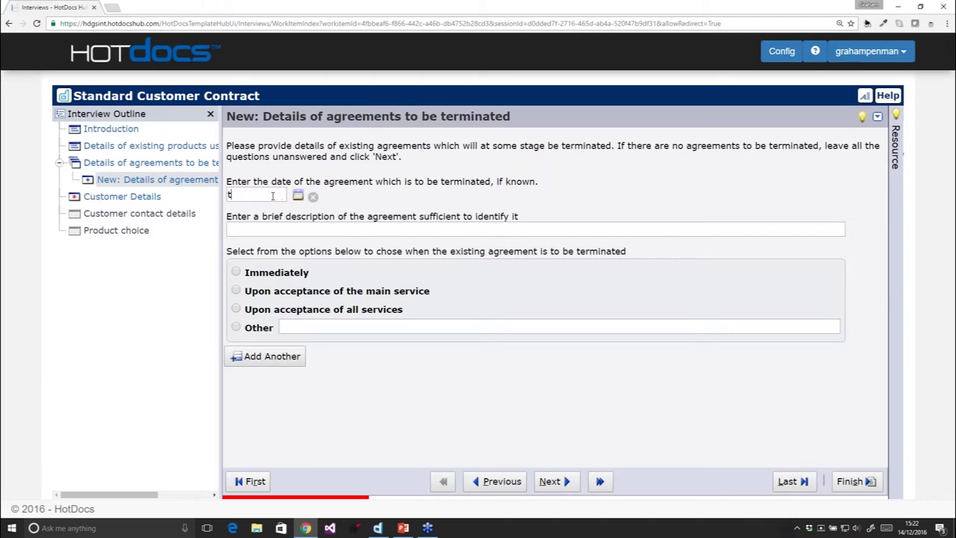
text(14/12/2016)
click(267, 230)
text(D)
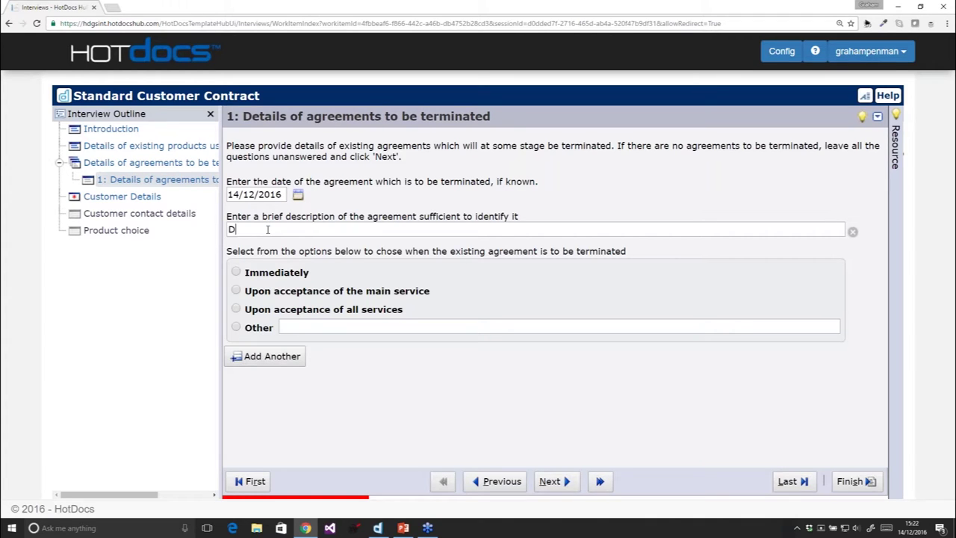
text(escription)
key(Tab)
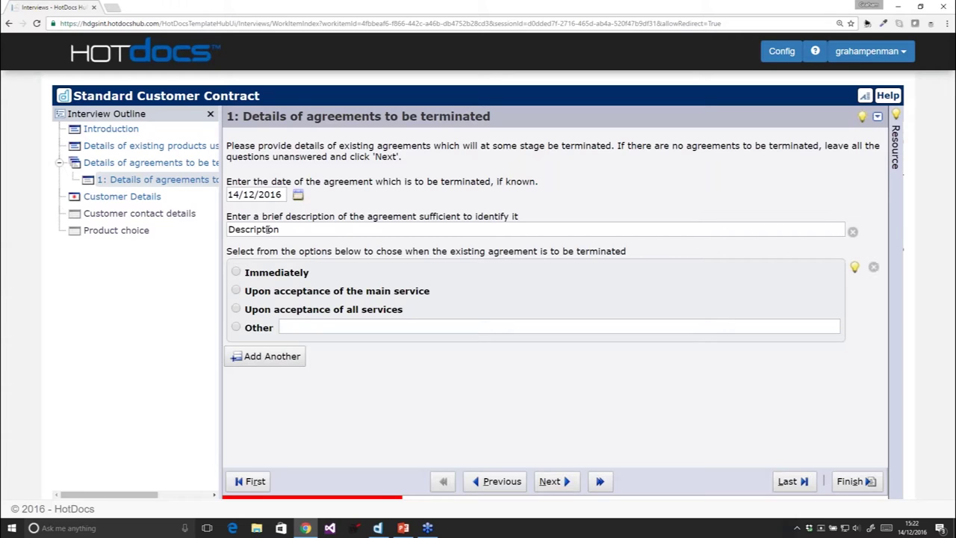
click(260, 277)
Add a second agreement dated 14/12/2016 with the description 'Dexcription'
click(273, 357)
click(256, 195)
text(14/12/2016)
click(256, 228)
text(Dexcription)
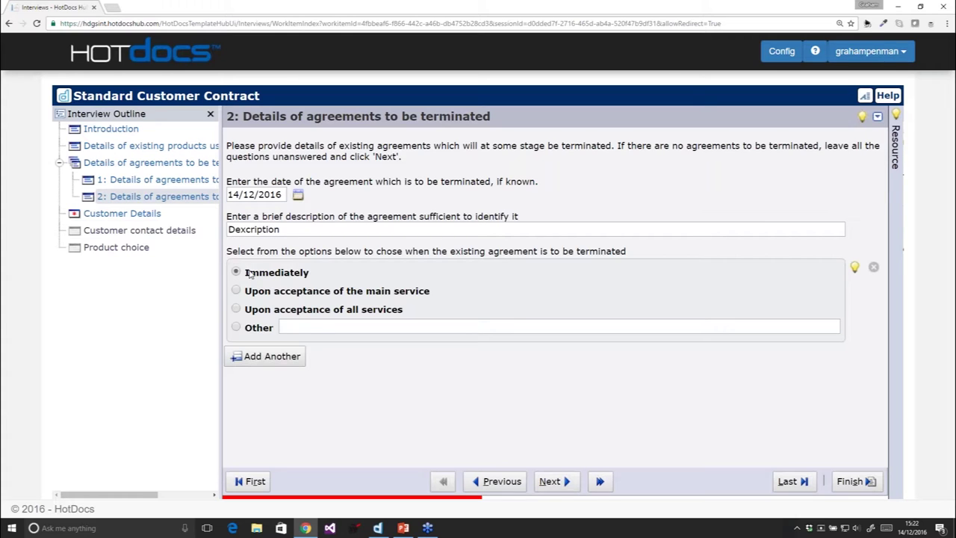
Look over Customer Details, then apply Fill Demo Answers - Custom for Demo Only
click(122, 213)
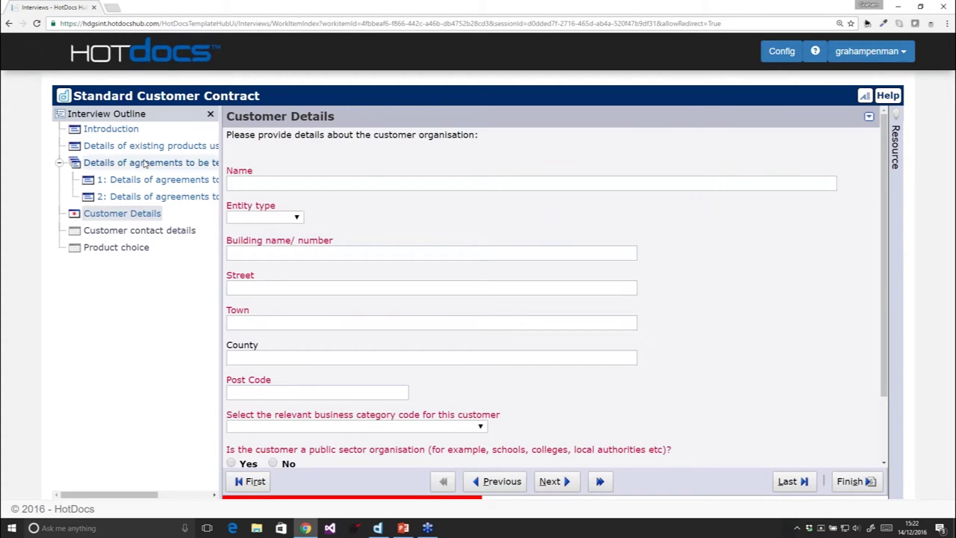
scroll(326, 331, down, 2)
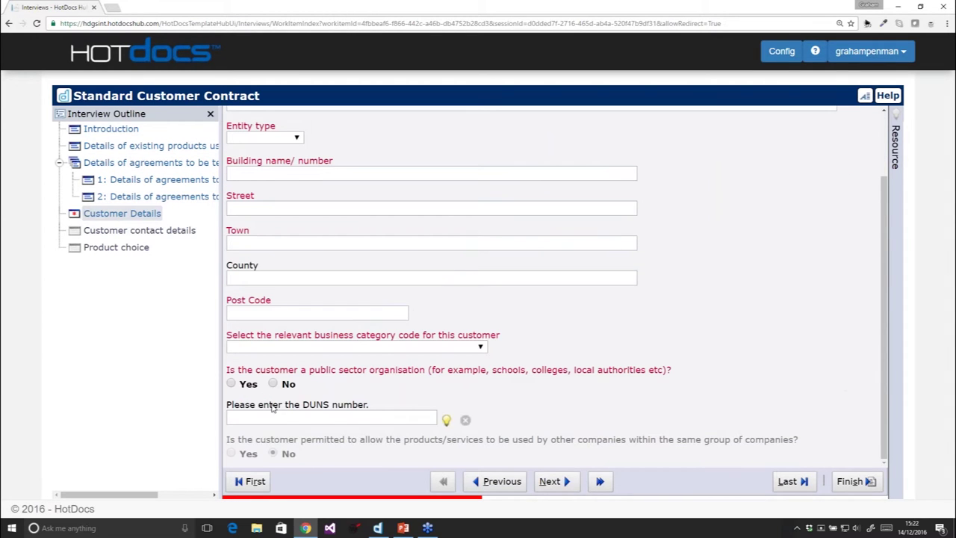
scroll(274, 181, up, 1)
scroll(275, 181, up, 1)
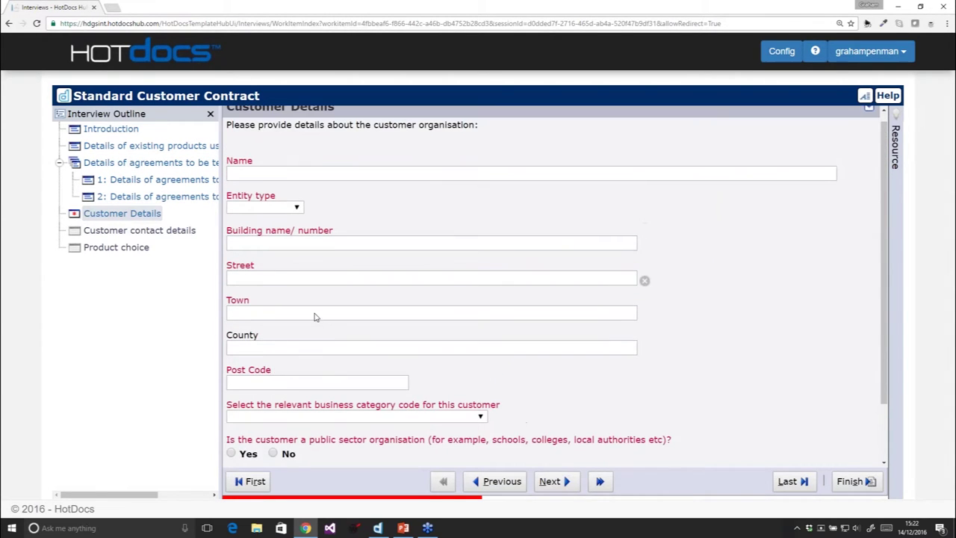
click(327, 269)
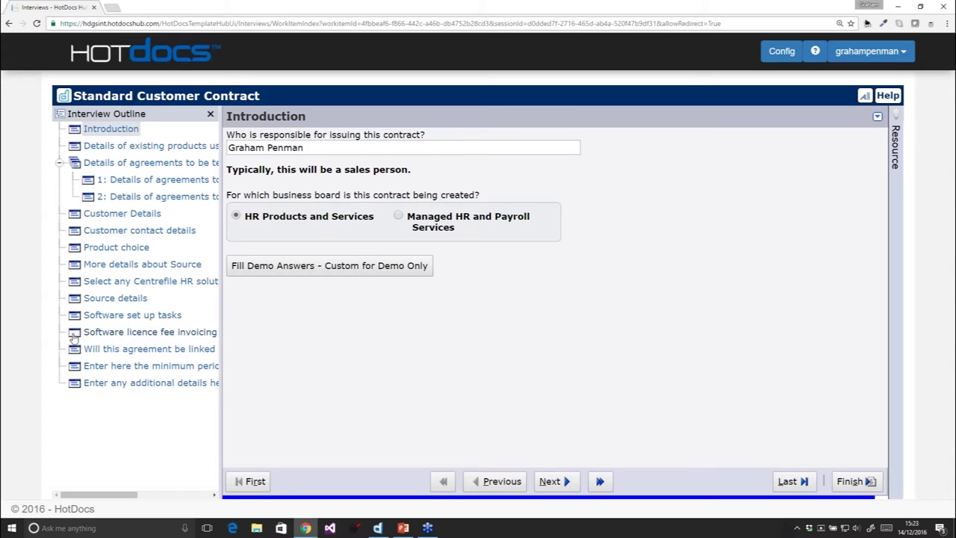
Enter 'Description' for the invoice recipient's entity name and address, then finish the interview
click(97, 333)
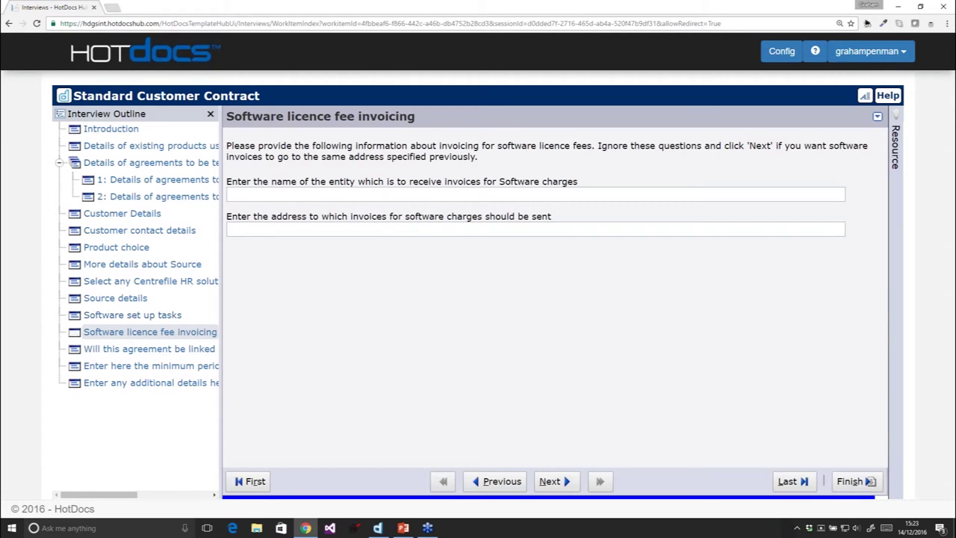
click(306, 191)
text(Description)
key(Tab)
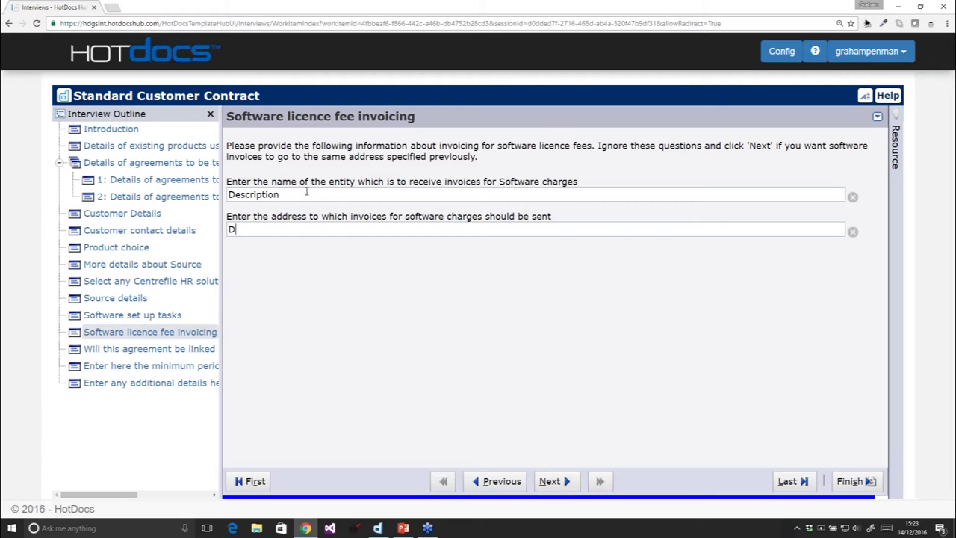
text(Description)
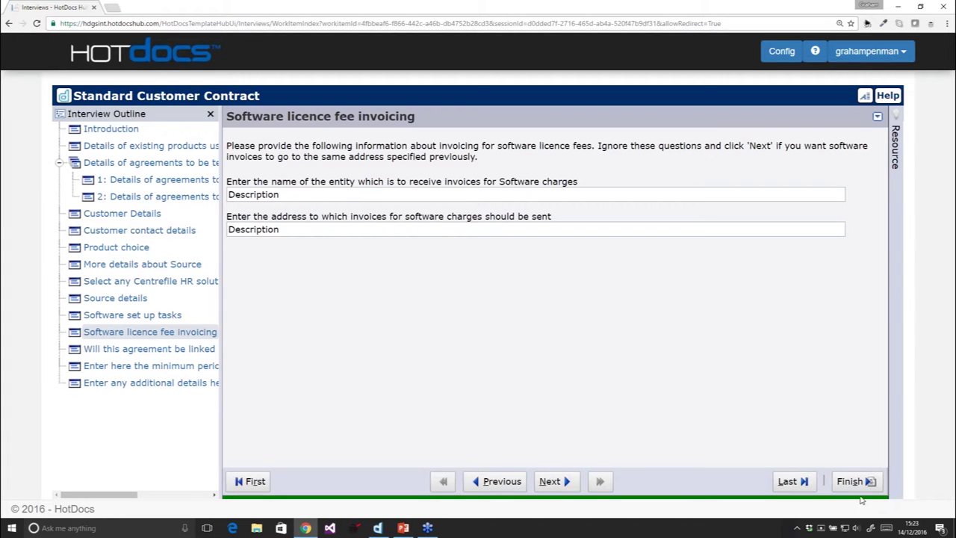
click(112, 132)
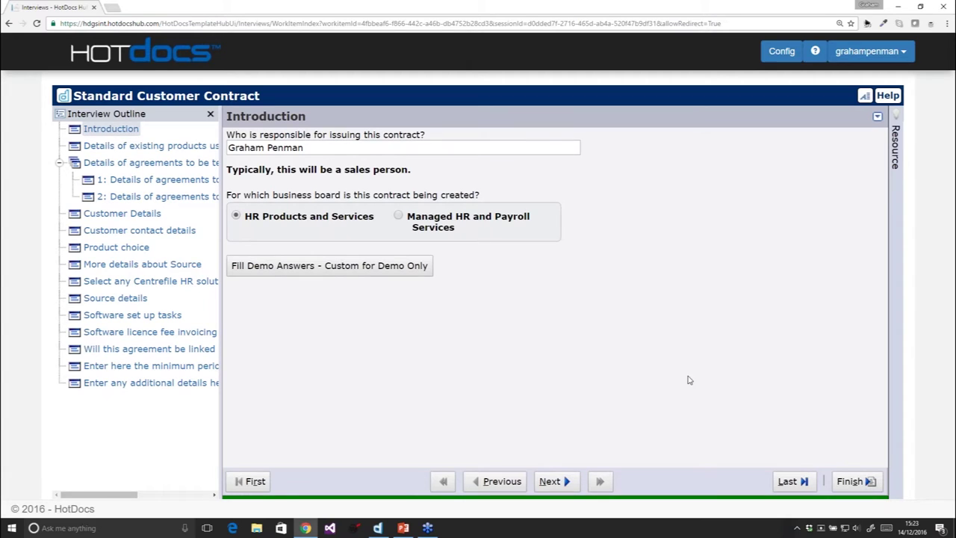
click(851, 481)
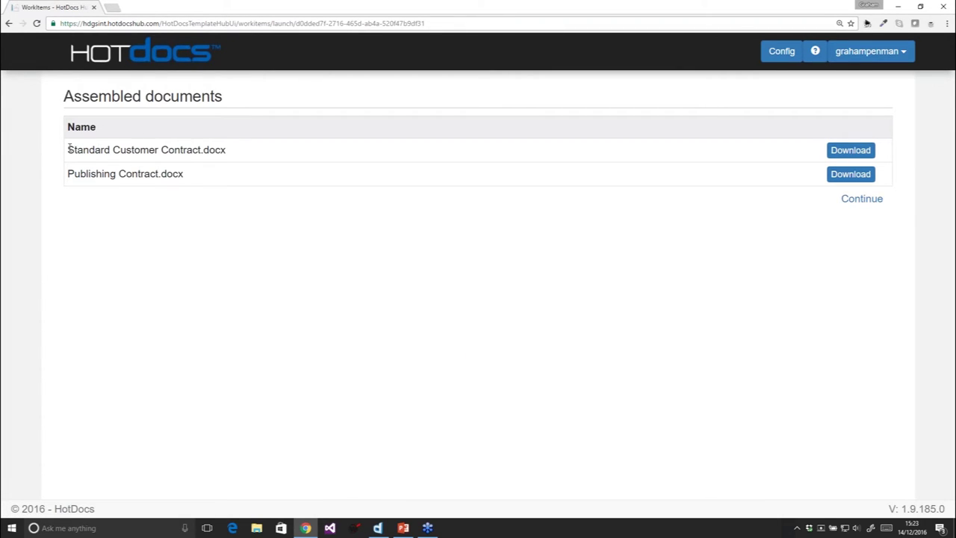
Download Standard Customer Contract.docx into the Downloads folder and open it
drag(68, 149, 221, 146)
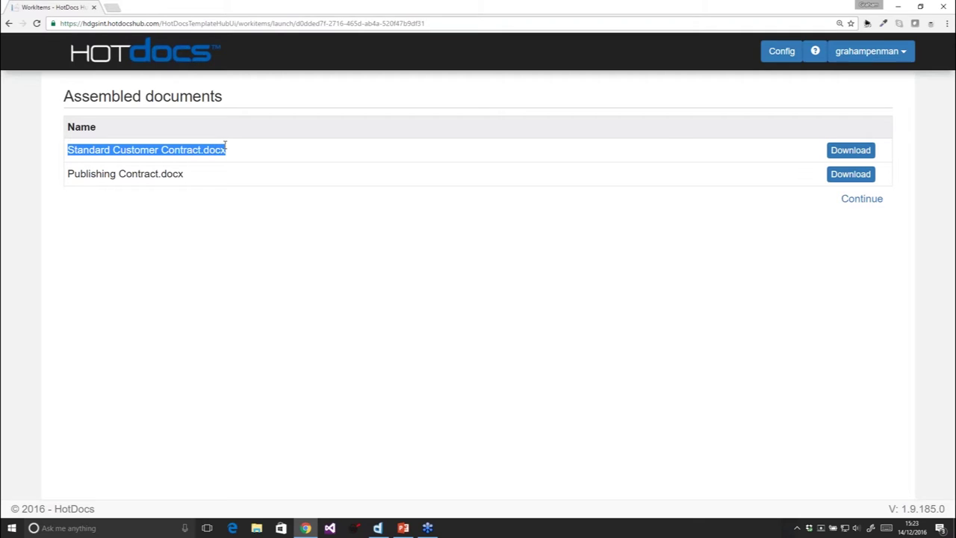
click(851, 154)
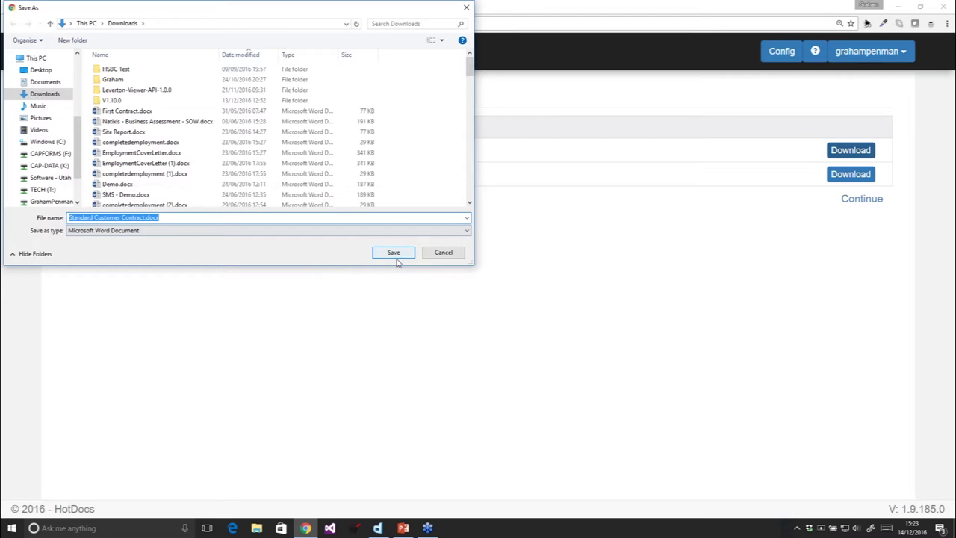
click(393, 254)
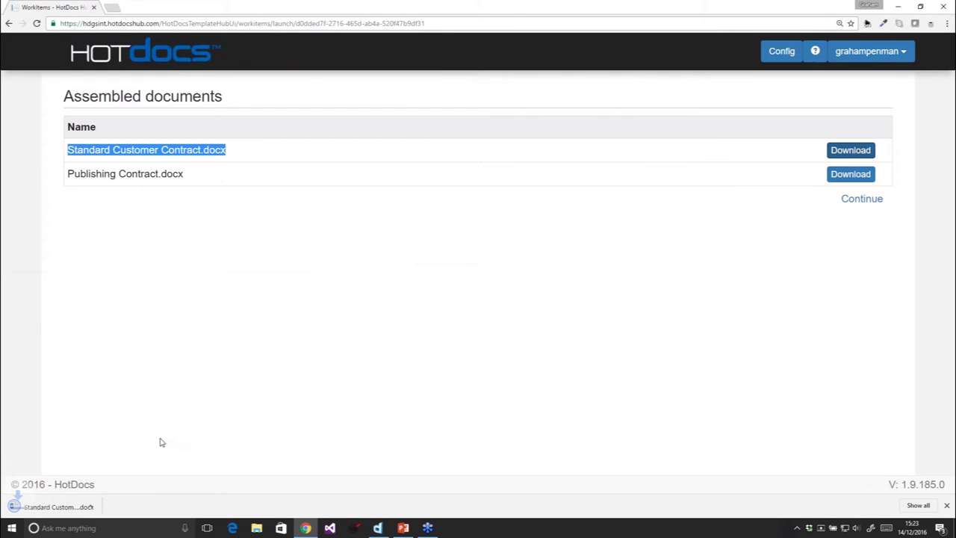
click(67, 511)
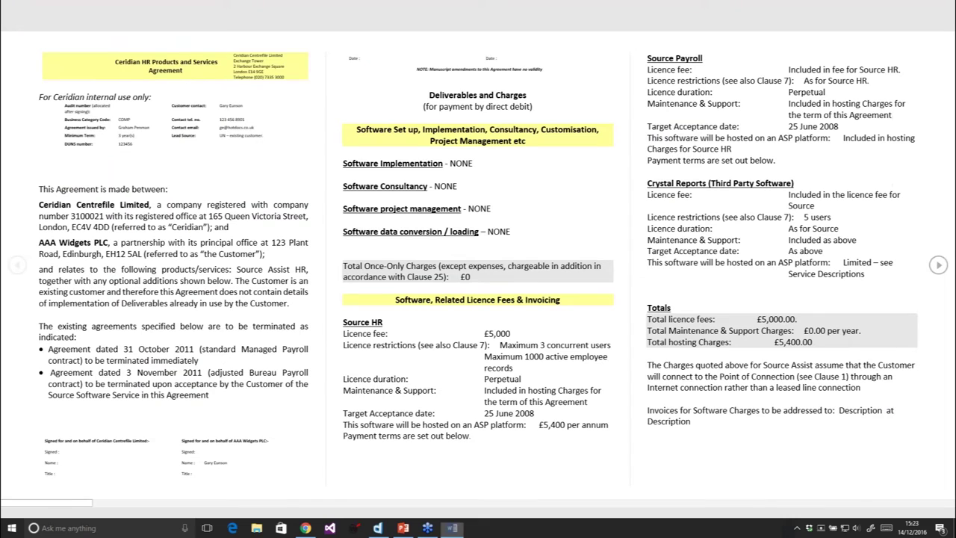
Switch Word to Print Layout, scroll through the assembled contract, and close it
click(838, 511)
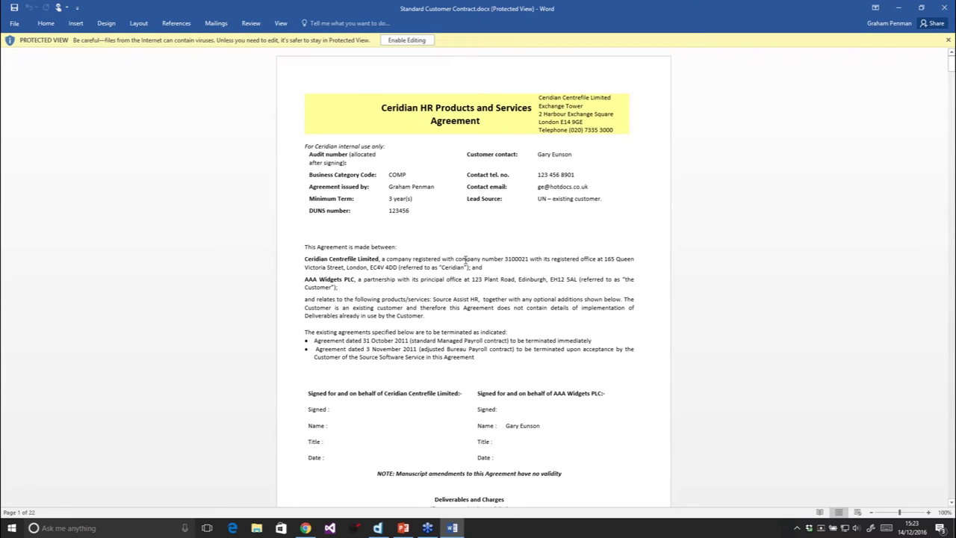
scroll(457, 204, down, 7)
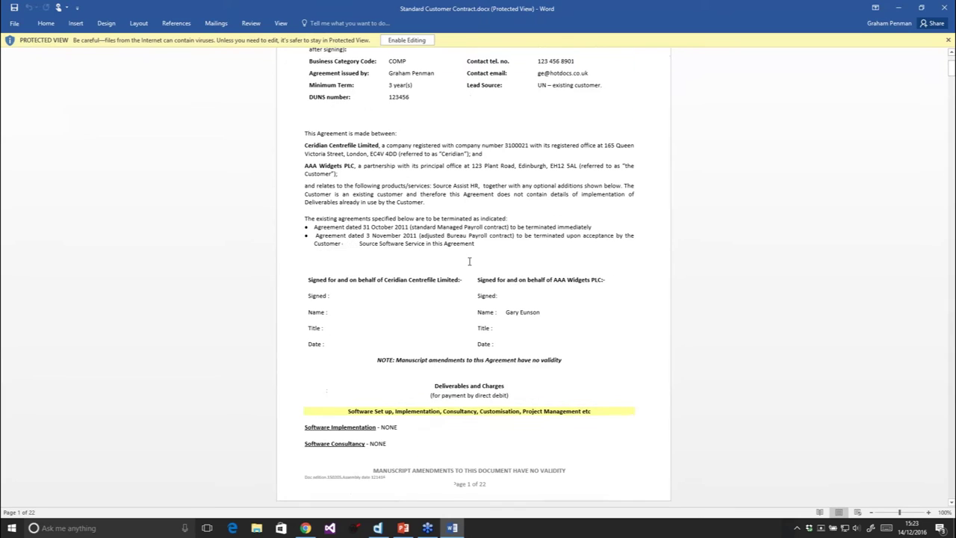
scroll(474, 291, down, 11)
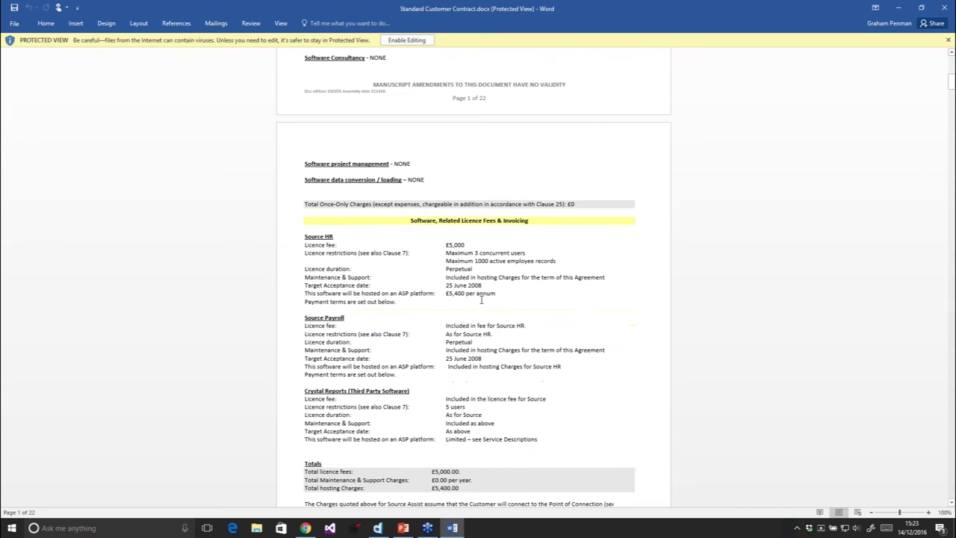
scroll(483, 305, down, 15)
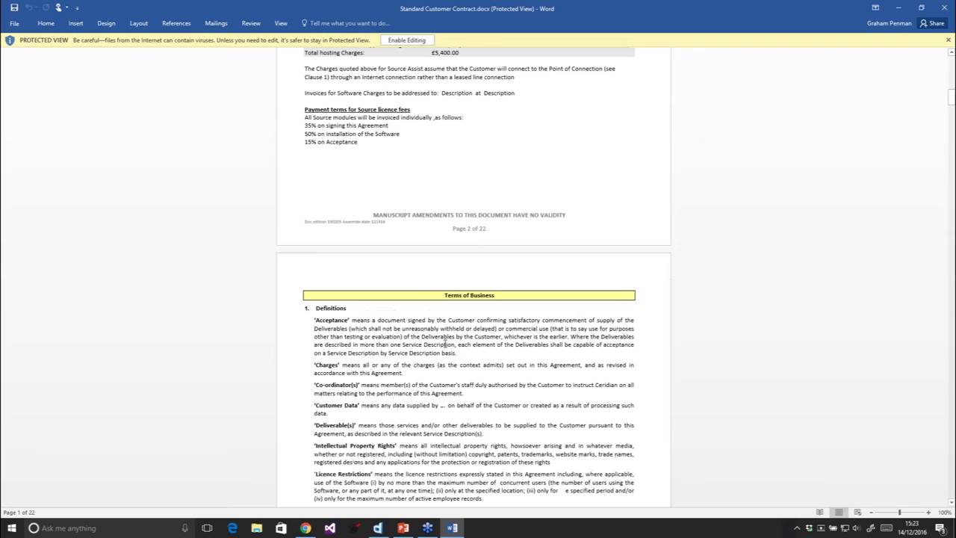
scroll(442, 336, down, 7)
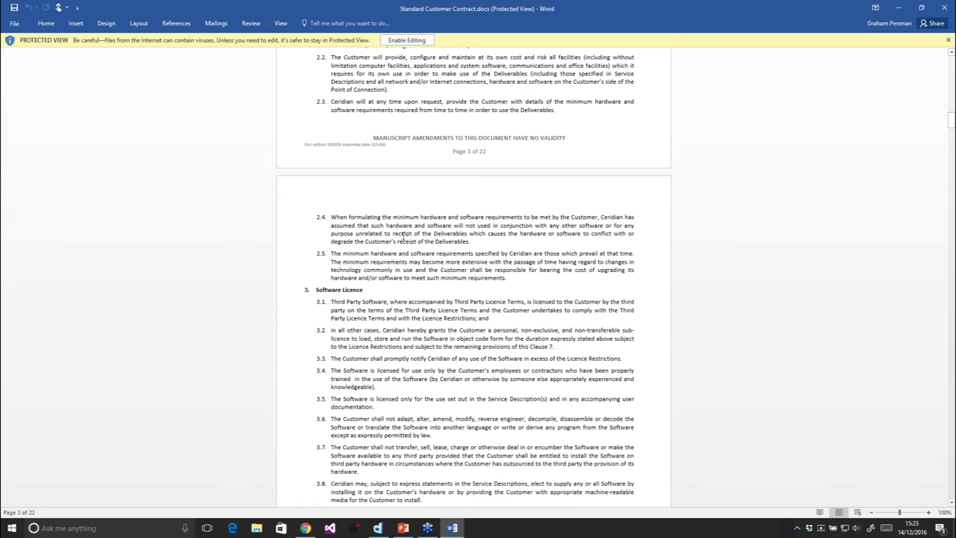
scroll(403, 236, down, 2)
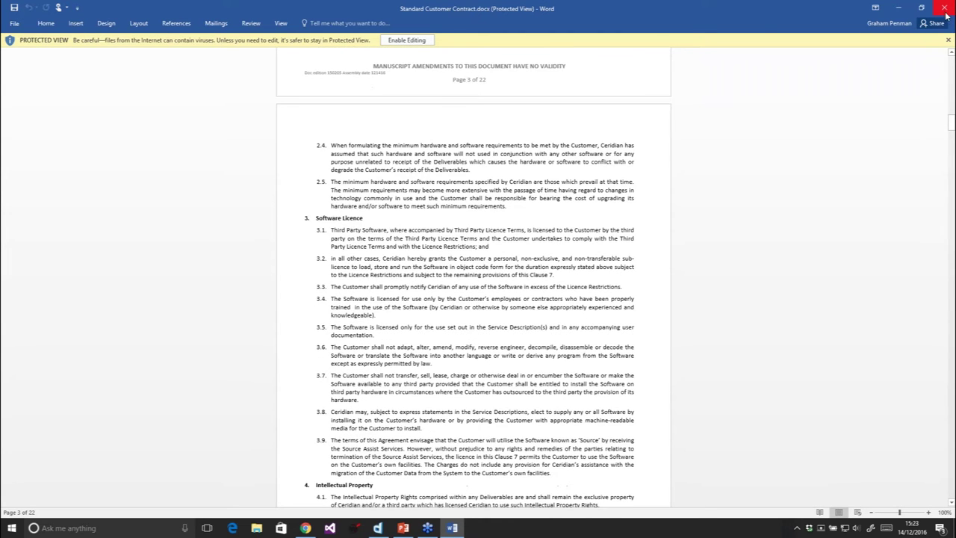
click(945, 9)
Check the Work items list shows New contract for Capsoft, then minimise Chrome
click(106, 59)
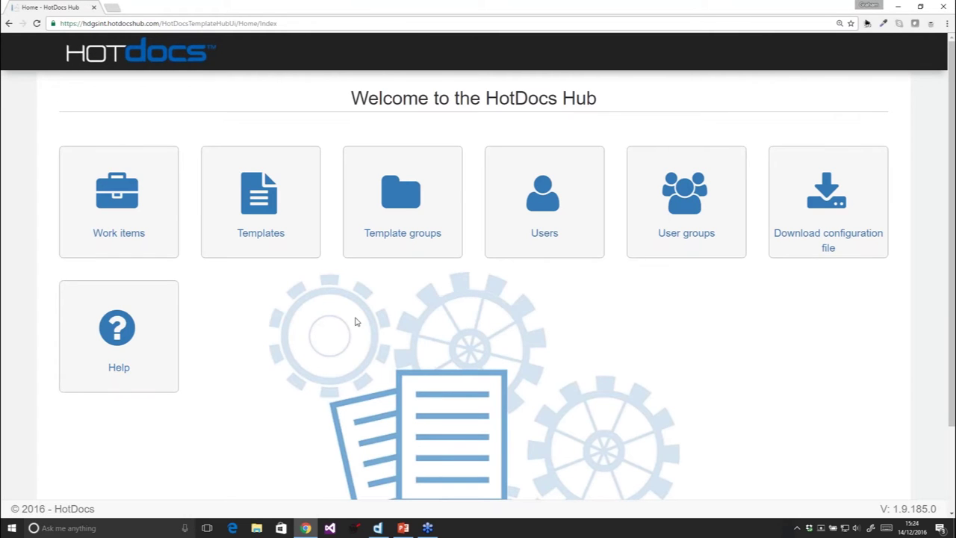
click(154, 219)
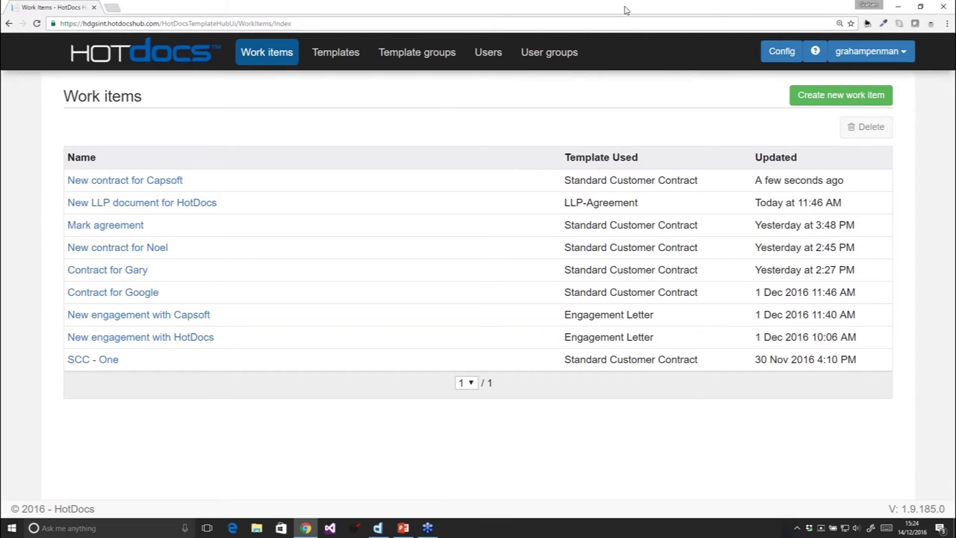
click(898, 6)
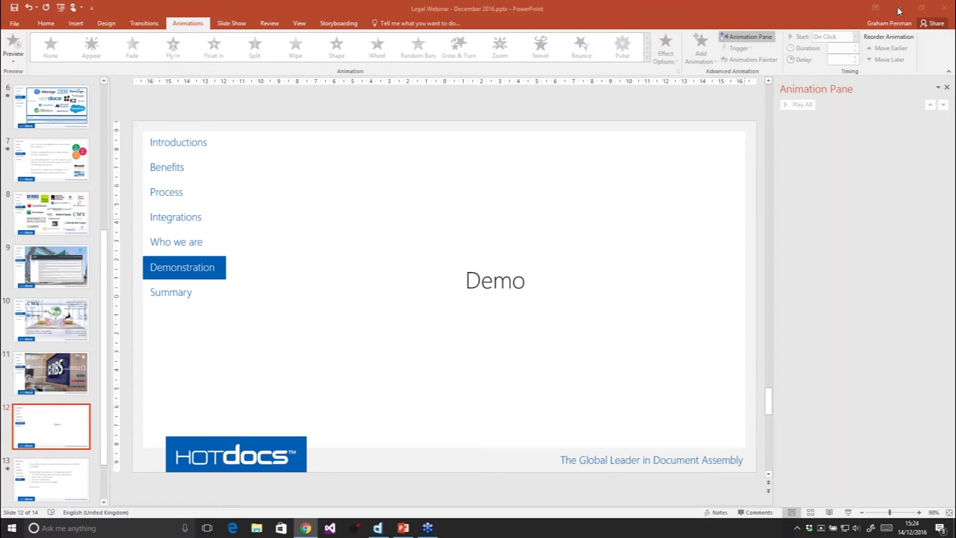